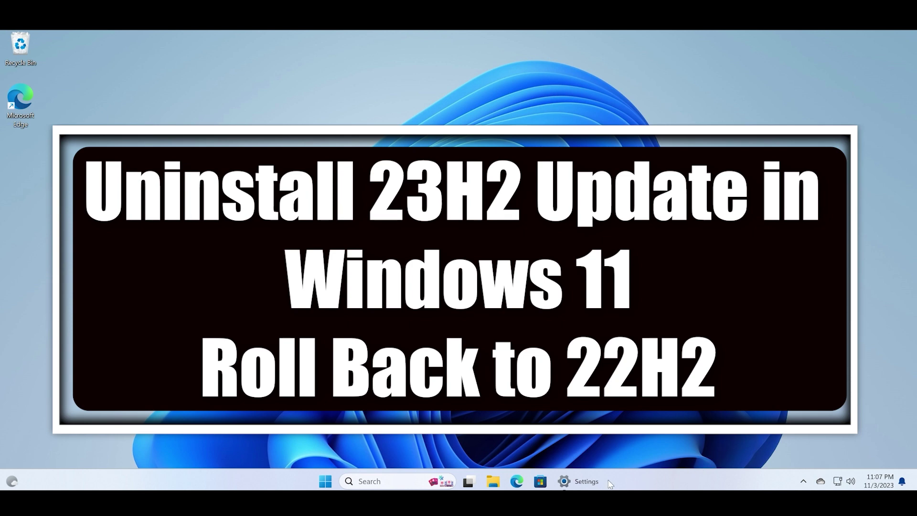
Open Settings, go to Windows Update's Update history page and scroll down its list.
{"action": "mouse_move", "coordinate": [602, 483]}
{"action": "left_click", "coordinate": [621, 417]}
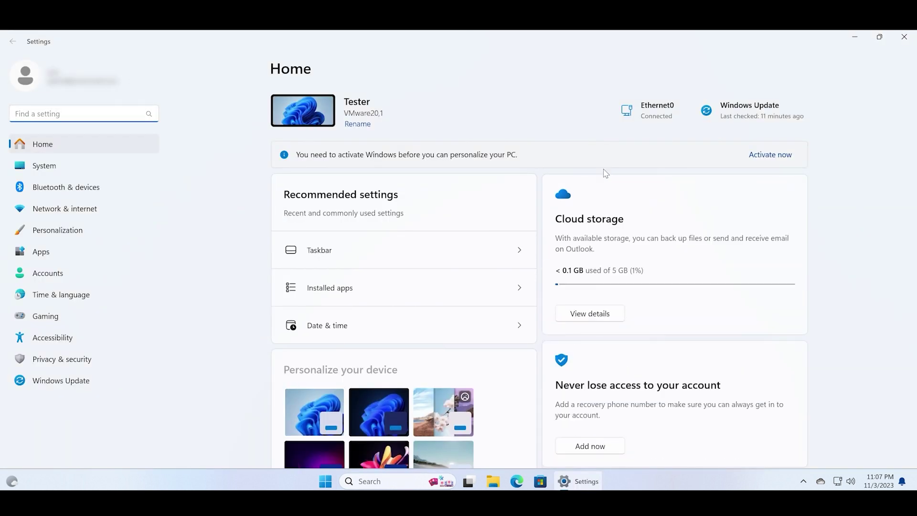
{"action": "left_click", "coordinate": [743, 109]}
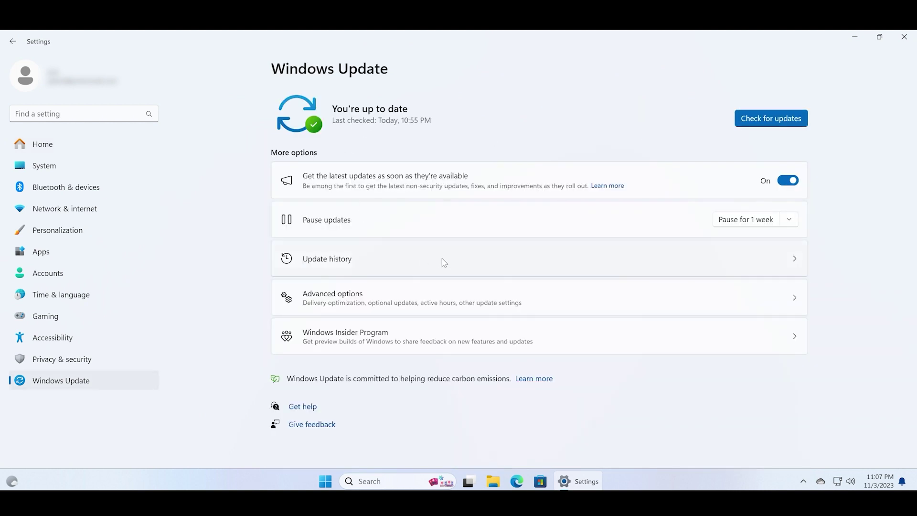
{"action": "left_click", "coordinate": [610, 263]}
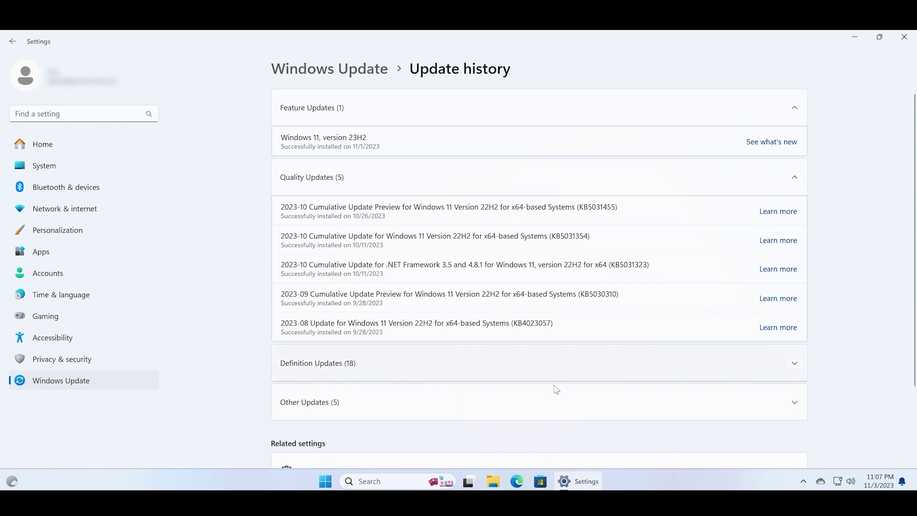
{"action": "scroll", "coordinate": [559, 392], "scroll_direction": "down", "scroll_amount": 2}
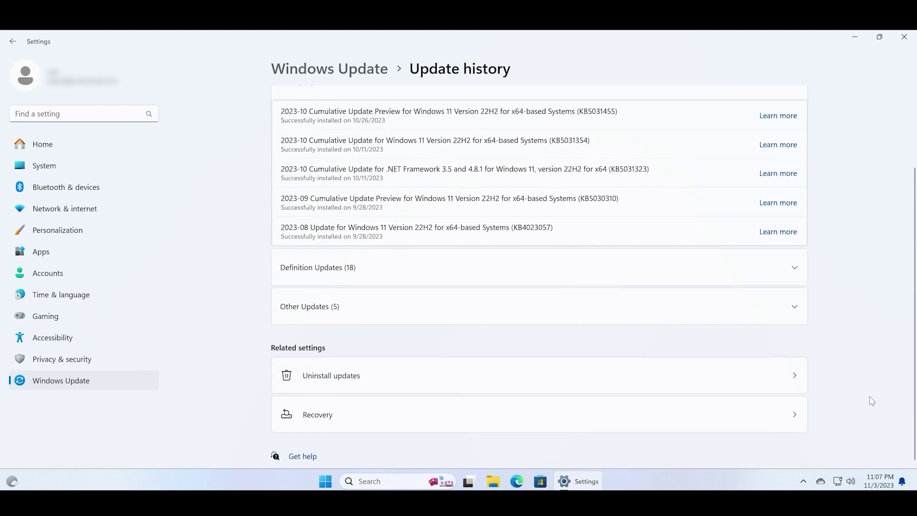
Open Uninstall updates to list the 6 updates, including the 23H2 package KB5027397.
{"action": "left_click", "coordinate": [799, 385]}
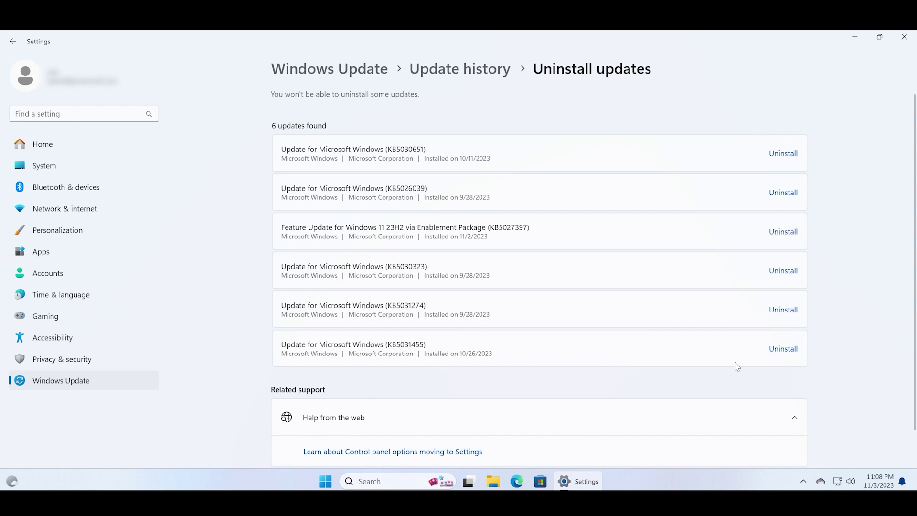
{"action": "left_click", "coordinate": [380, 485]}
{"action": "type", "text": "window"}
{"action": "key", "text": "BackSpace"}
{"action": "key", "text": "BackSpace"}
{"action": "key", "text": "BackSpace"}
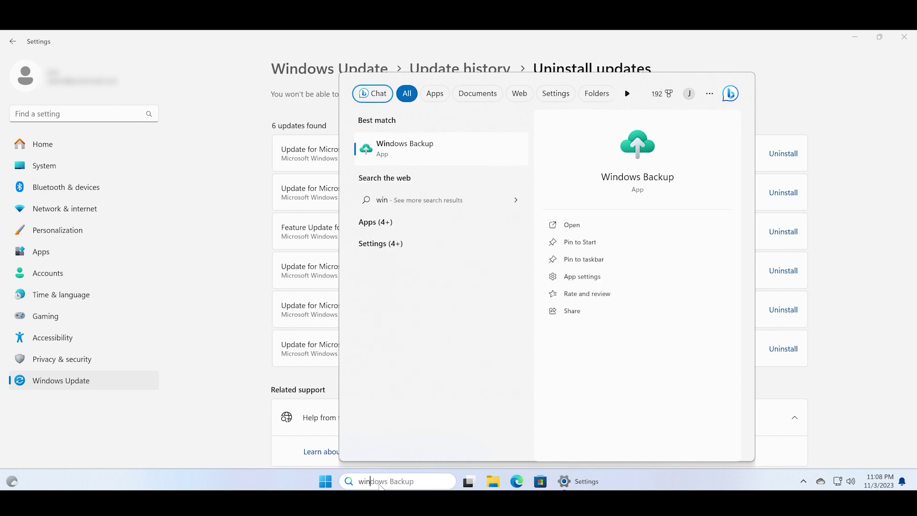
{"action": "type", "text": "ver"}
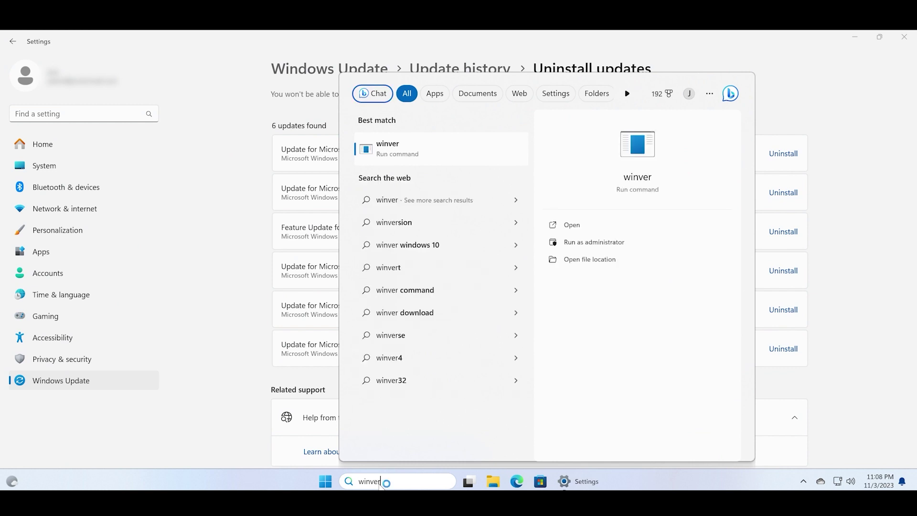
{"action": "key", "text": "Return"}
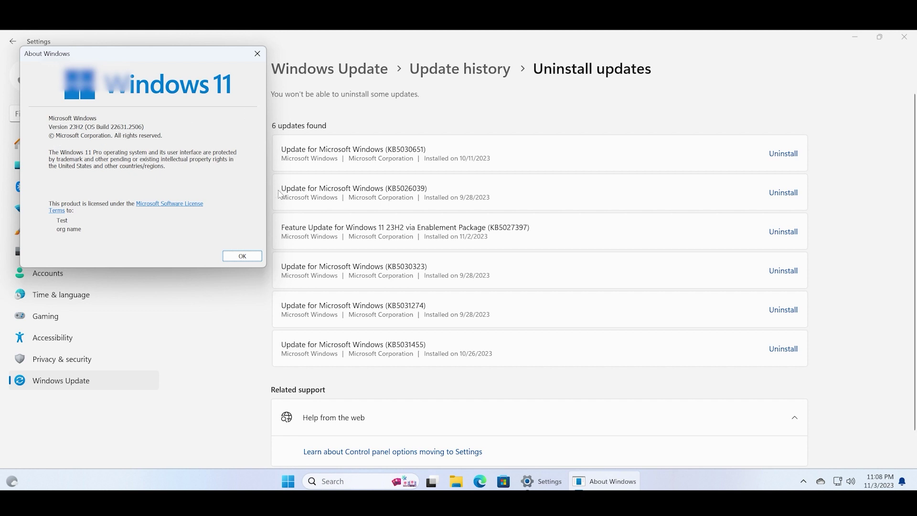
{"action": "left_click", "coordinate": [257, 54]}
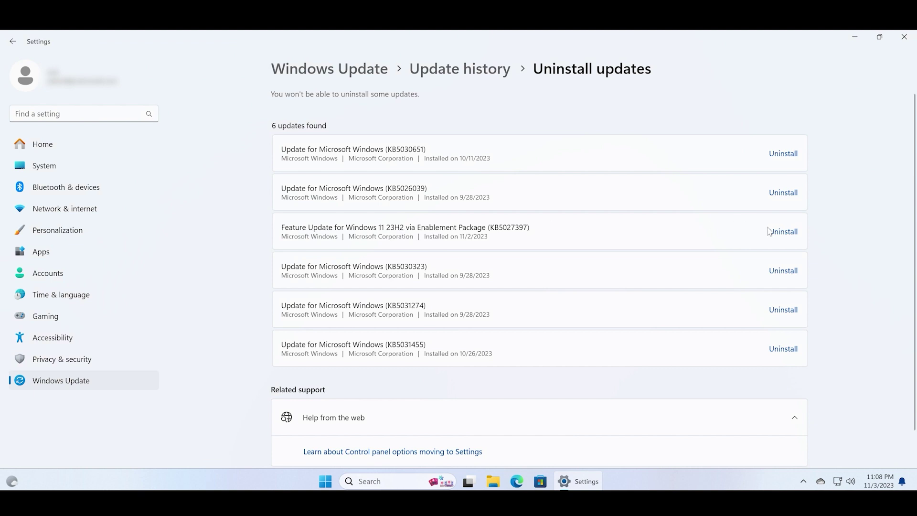
Uninstall Feature Update for Windows 11 23H2 via Enablement Package (KB5027397), confirming the removal.
{"action": "left_click", "coordinate": [783, 232]}
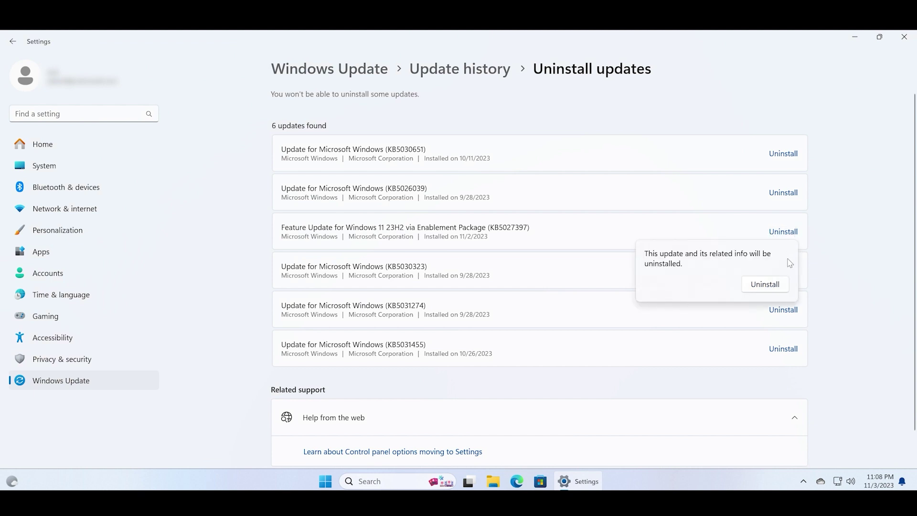
{"action": "left_click", "coordinate": [787, 290]}
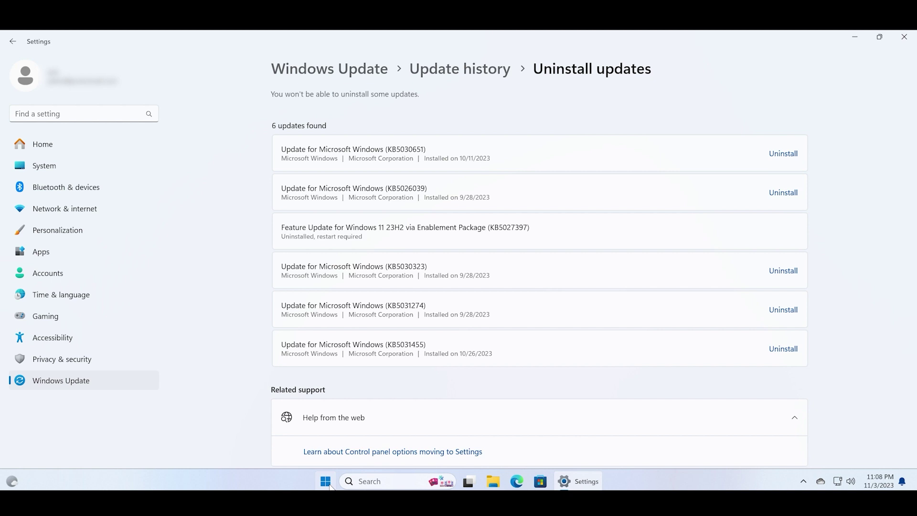
Restart the PC from the Start menu, then sign back in with the PIN.
{"action": "left_click", "coordinate": [327, 481]}
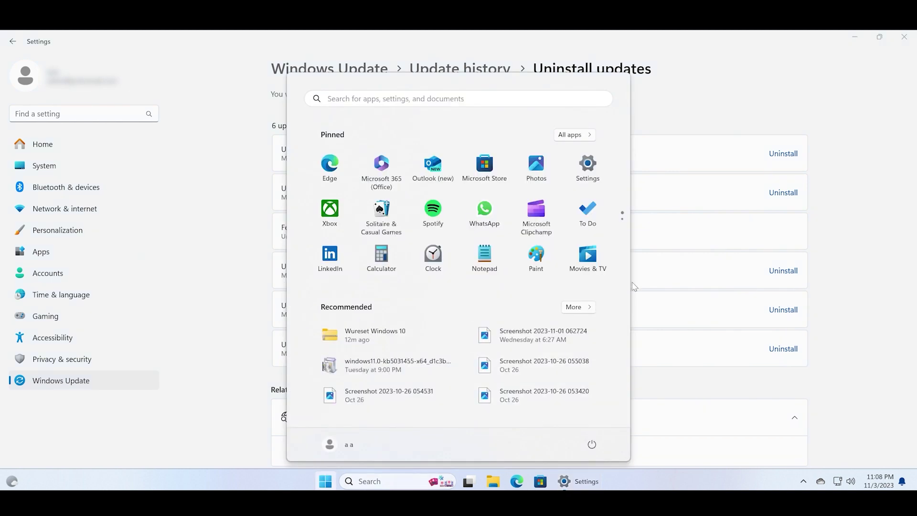
{"action": "left_click", "coordinate": [593, 449]}
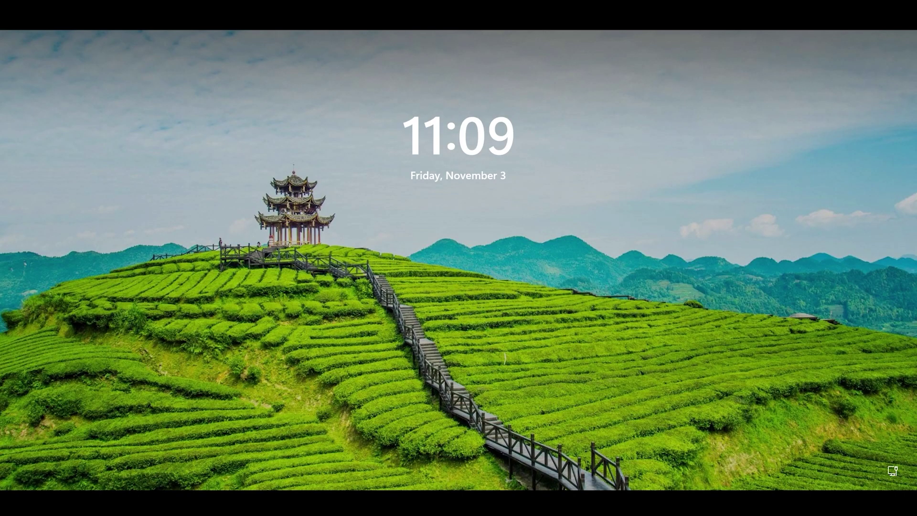
{"action": "left_click", "coordinate": [690, 225]}
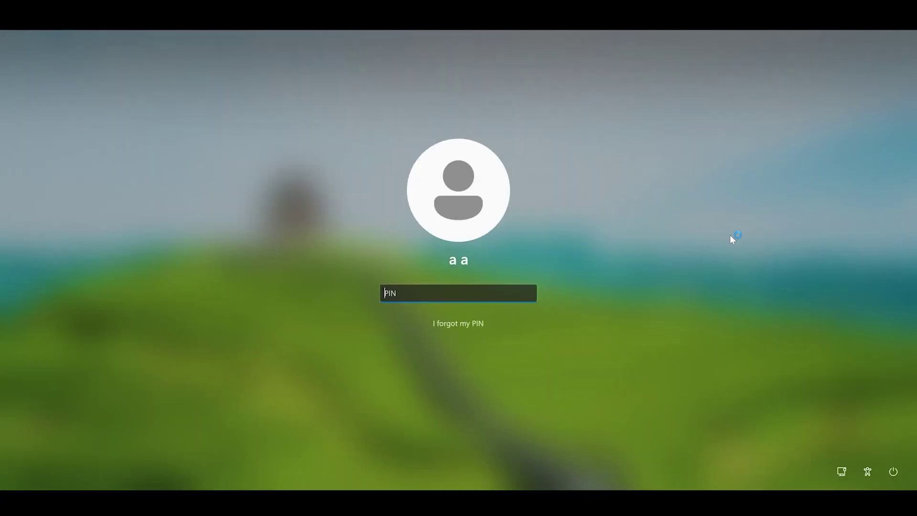
{"action": "type", "text": "••"}
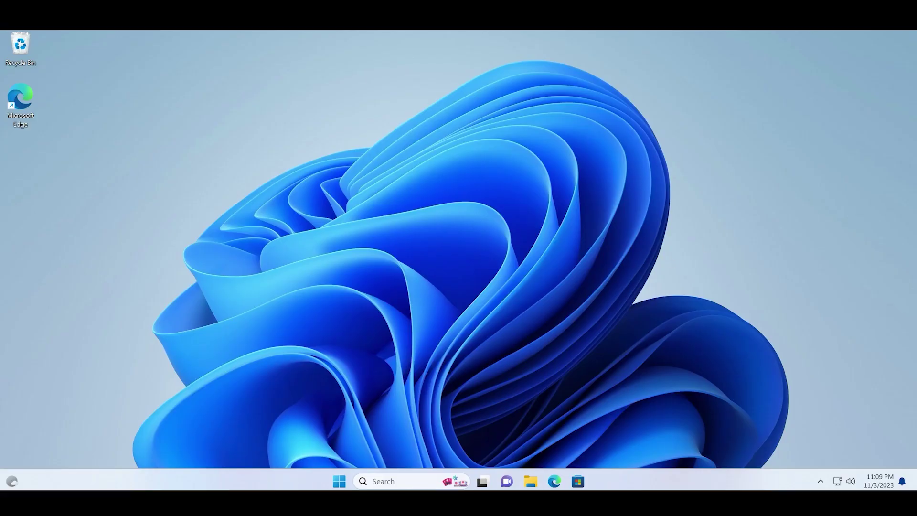
{"action": "left_click", "coordinate": [406, 481]}
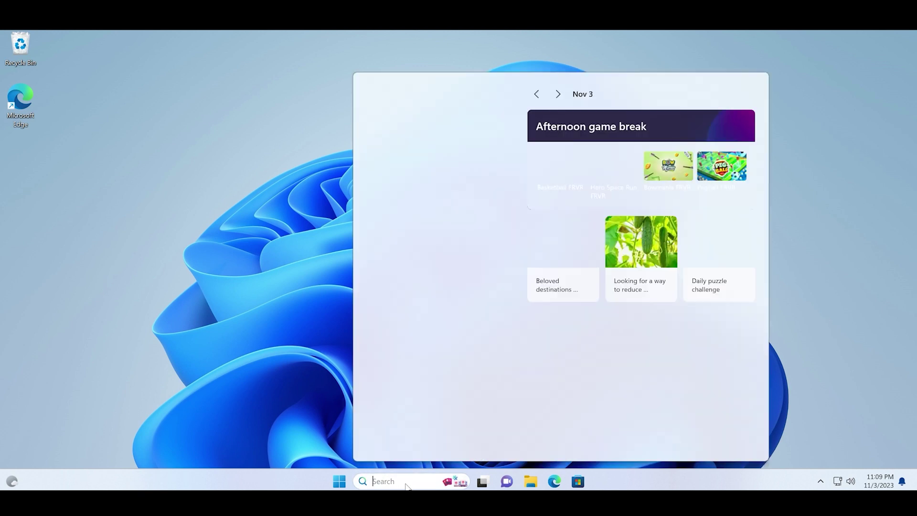
{"action": "type", "text": "wiver"}
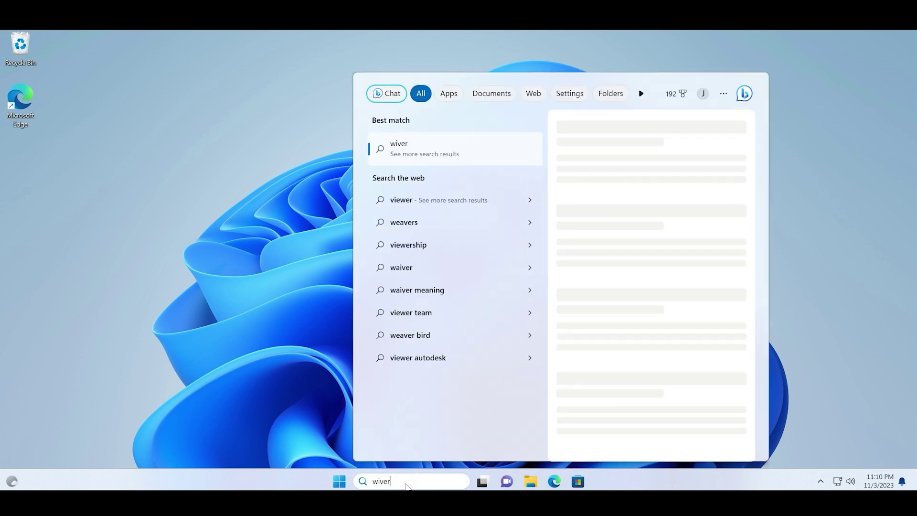
{"action": "key", "text": "BackSpace"}
{"action": "key", "text": "BackSpace"}
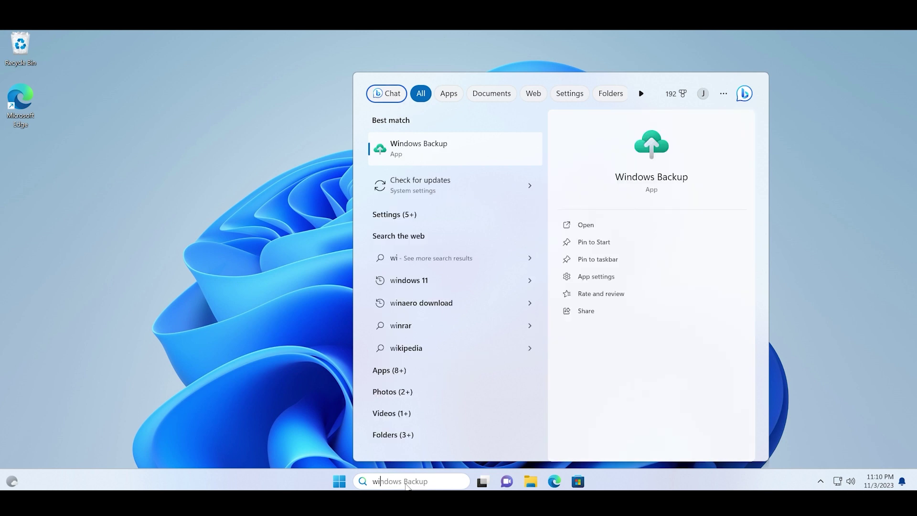
{"action": "type", "text": "nver"}
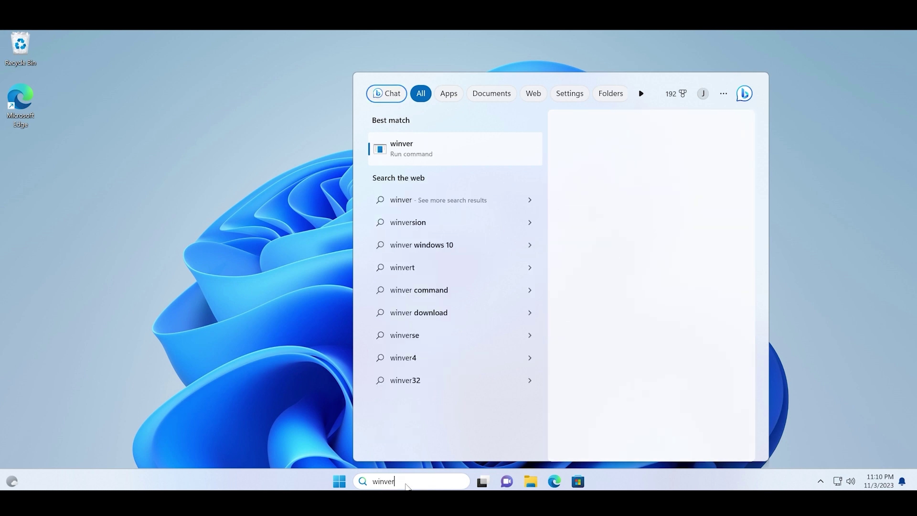
{"action": "key", "text": "Return"}
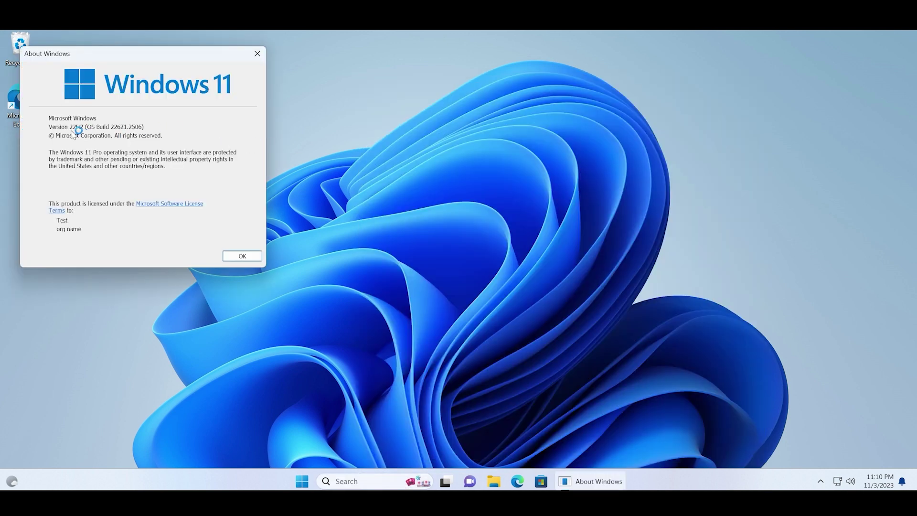
{"action": "left_click", "coordinate": [257, 56]}
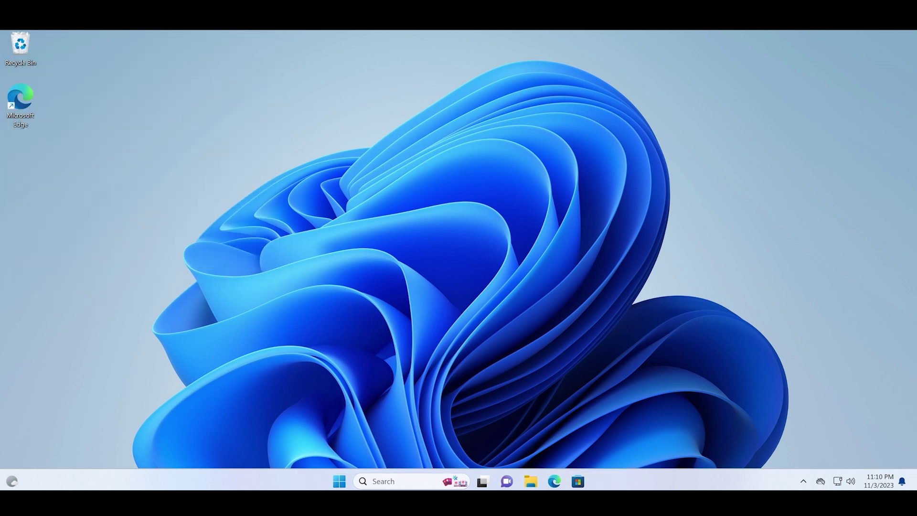
Search 'update history' and confirm Uninstall updates now lists 5 updates without KB5027397.
{"action": "left_click", "coordinate": [373, 482]}
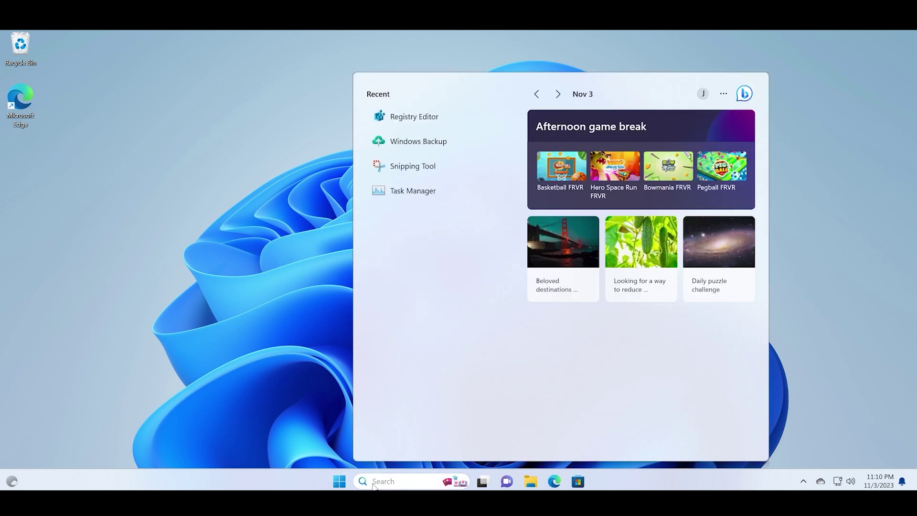
{"action": "type", "text": "update"}
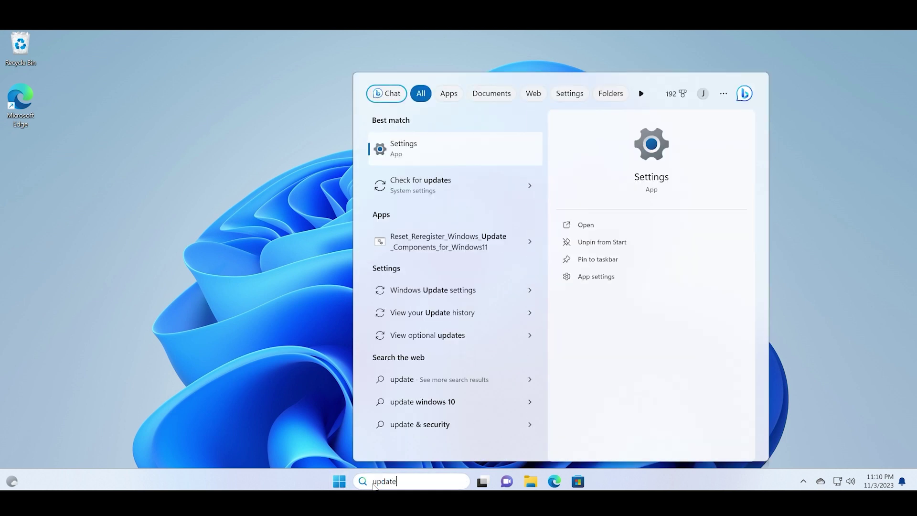
{"action": "type", "text": " history"}
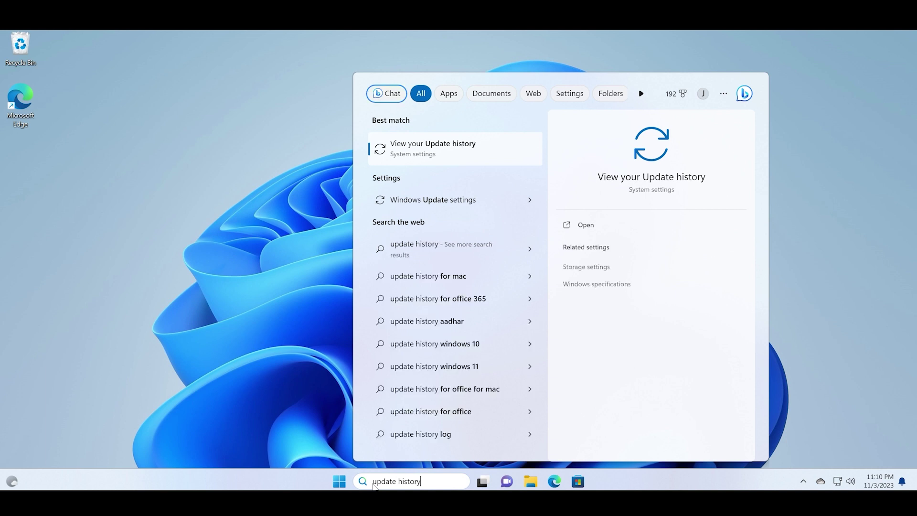
{"action": "key", "text": "Return"}
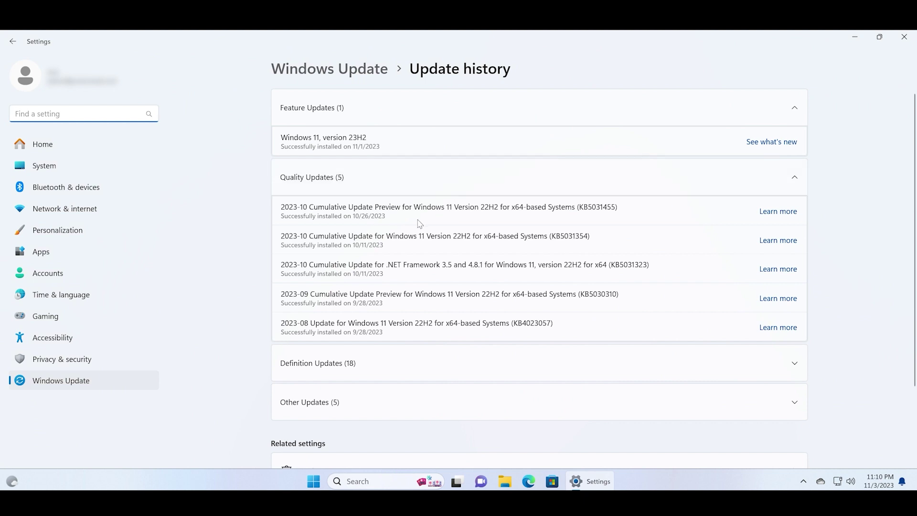
{"action": "scroll", "coordinate": [914, 189], "scroll_direction": "down", "scroll_amount": 1}
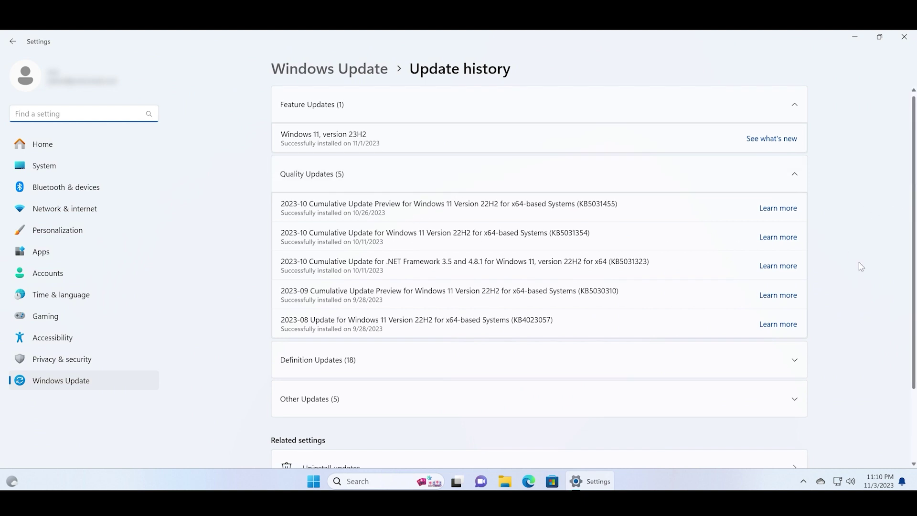
{"action": "scroll", "coordinate": [870, 282], "scroll_direction": "down", "scroll_amount": 2}
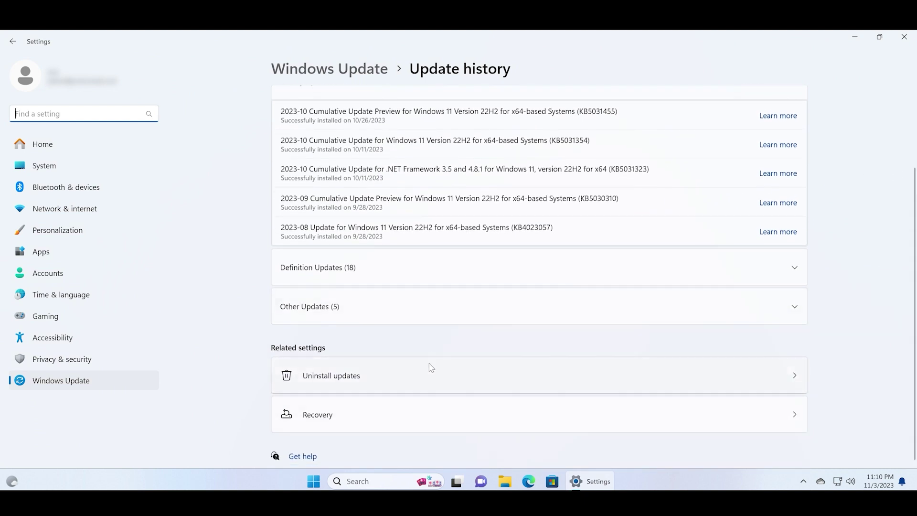
{"action": "left_click", "coordinate": [459, 377]}
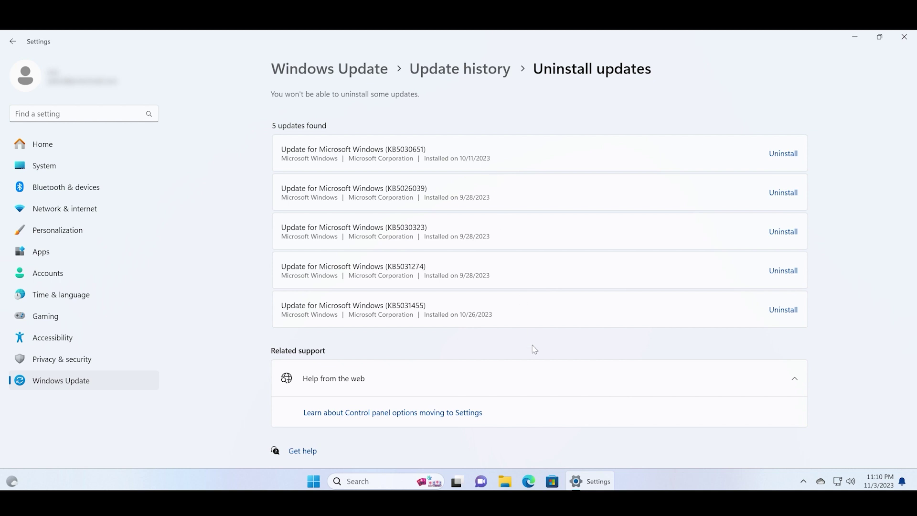
Close the Settings window to return to the desktop.
{"action": "left_click", "coordinate": [902, 43]}
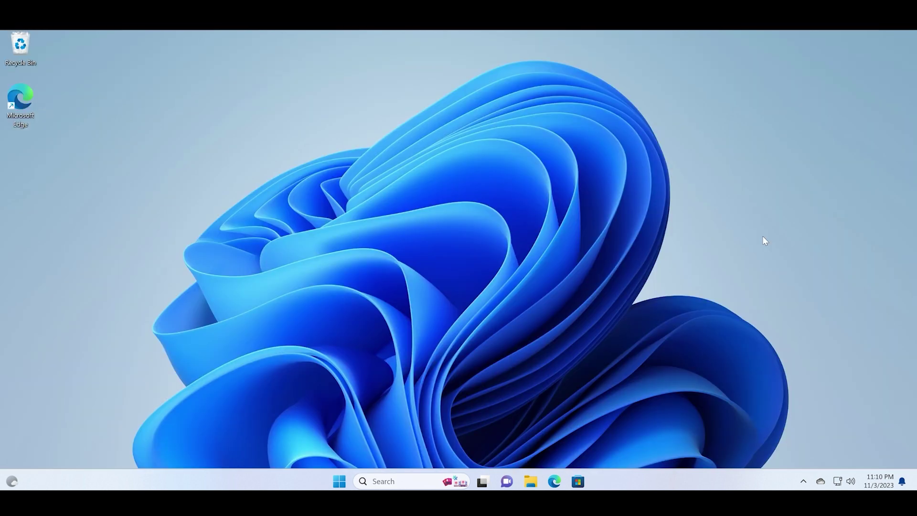